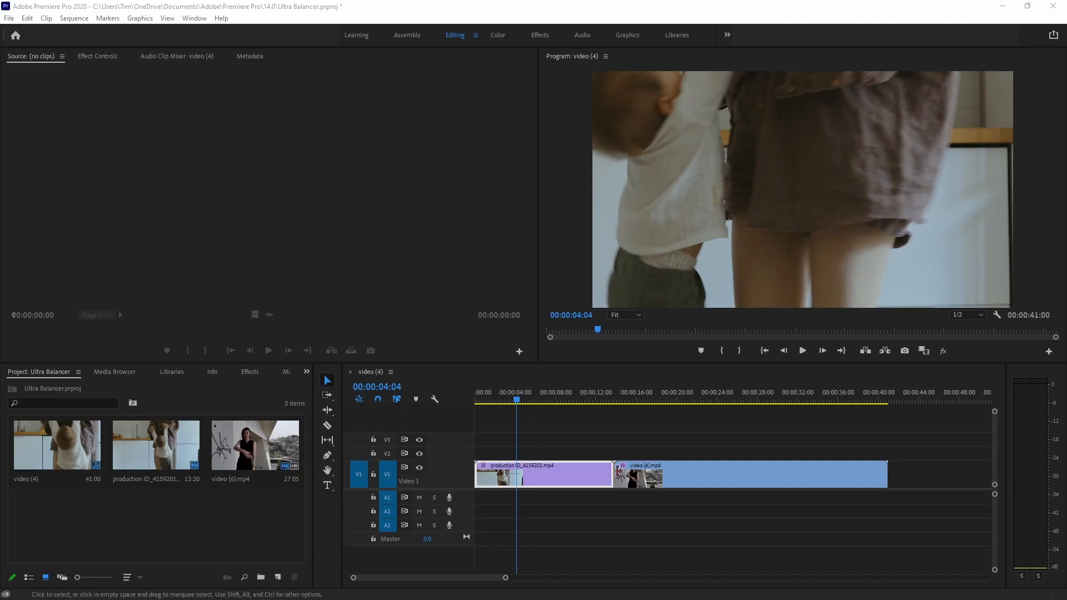
Preview both sequence clips, park the playhead at 00:00:05:07 in the first clip, and switch to the Color workspace.
{"action": "left_click", "coordinate": [685, 476]}
{"action": "left_click", "coordinate": [625, 400]}
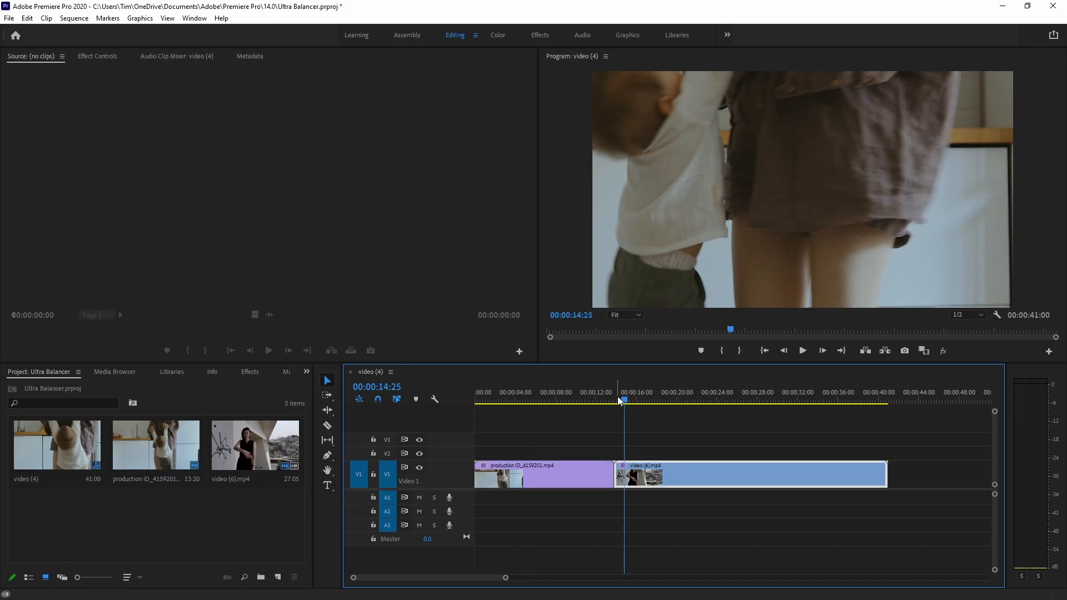
{"action": "left_click", "coordinate": [502, 402]}
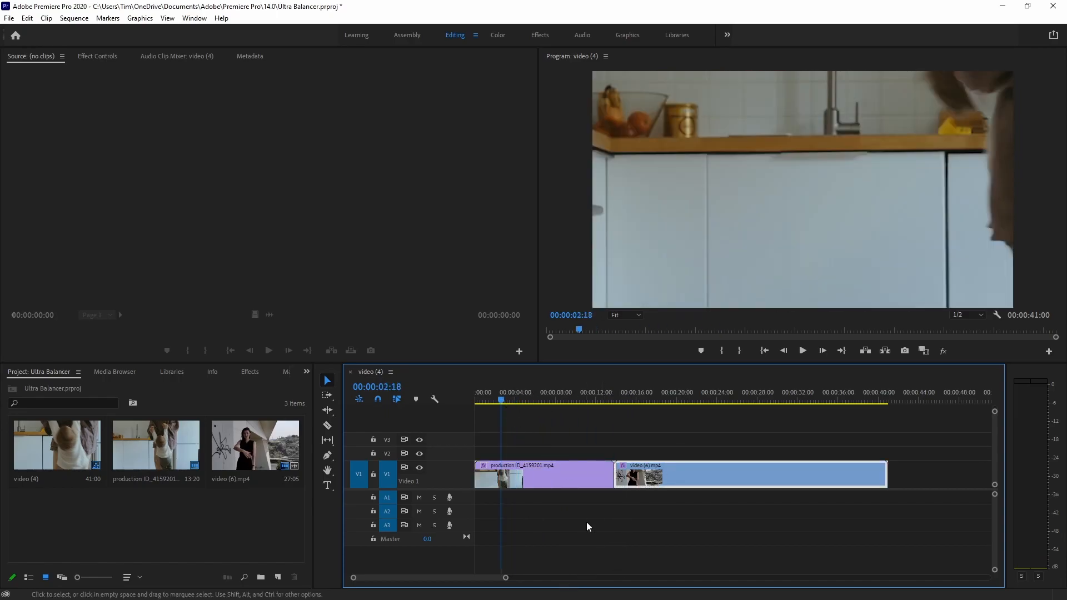
{"action": "left_click_drag", "start_coordinate": [502, 401], "coordinate": [526, 401]}
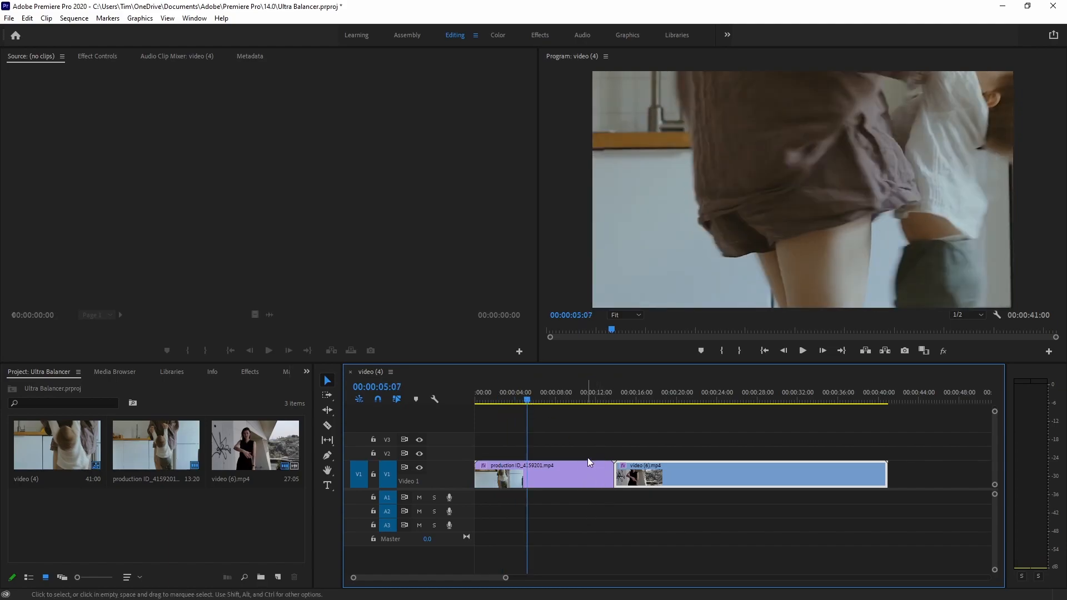
{"action": "left_click", "coordinate": [497, 35]}
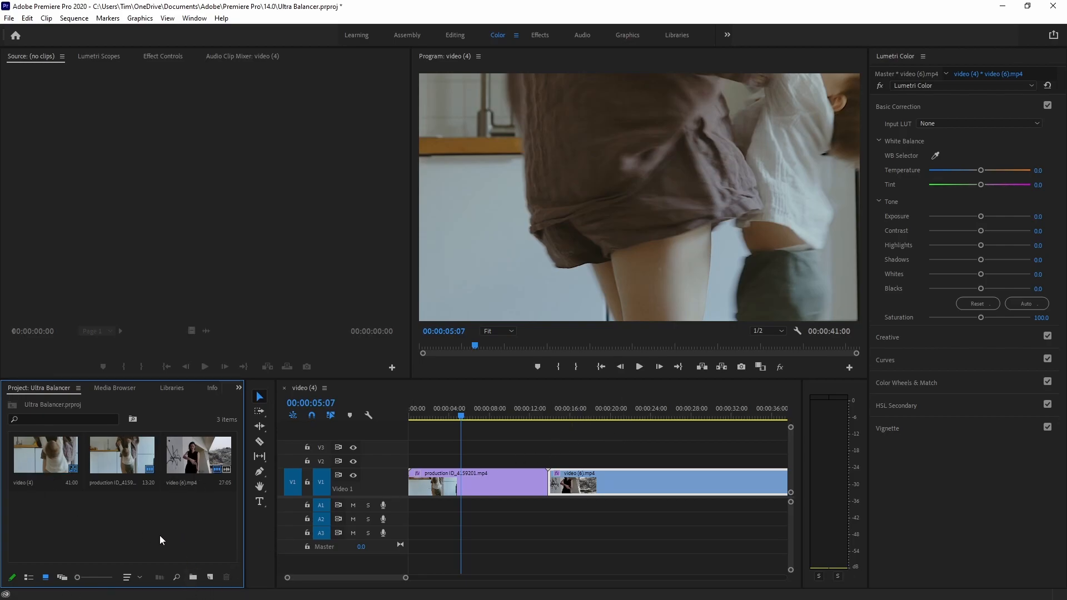
Create a 1920 x 1080, 29.97 fps adjustment layer and place it on V2 above the start of the first clip.
{"action": "left_click", "coordinate": [211, 578]}
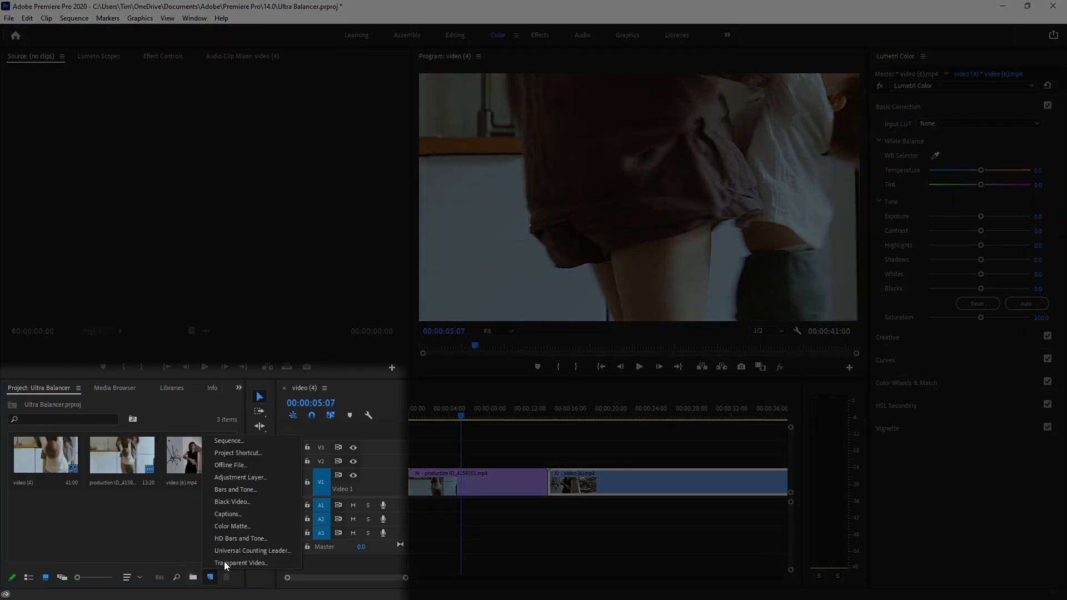
{"action": "left_click", "coordinate": [245, 478]}
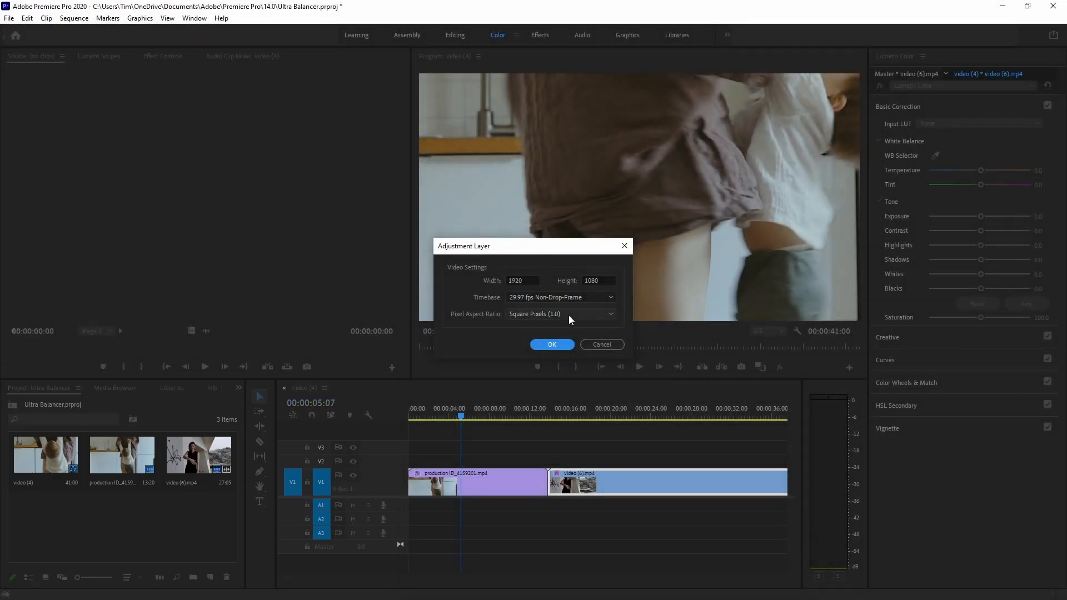
{"action": "left_click", "coordinate": [554, 344]}
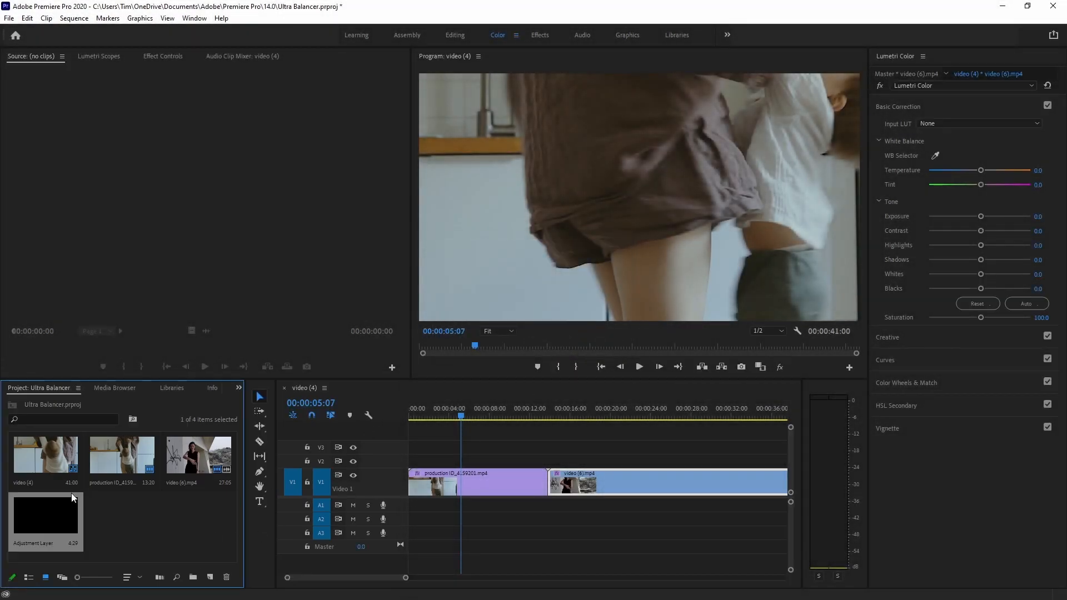
{"action": "left_click_drag", "start_coordinate": [51, 528], "coordinate": [484, 459]}
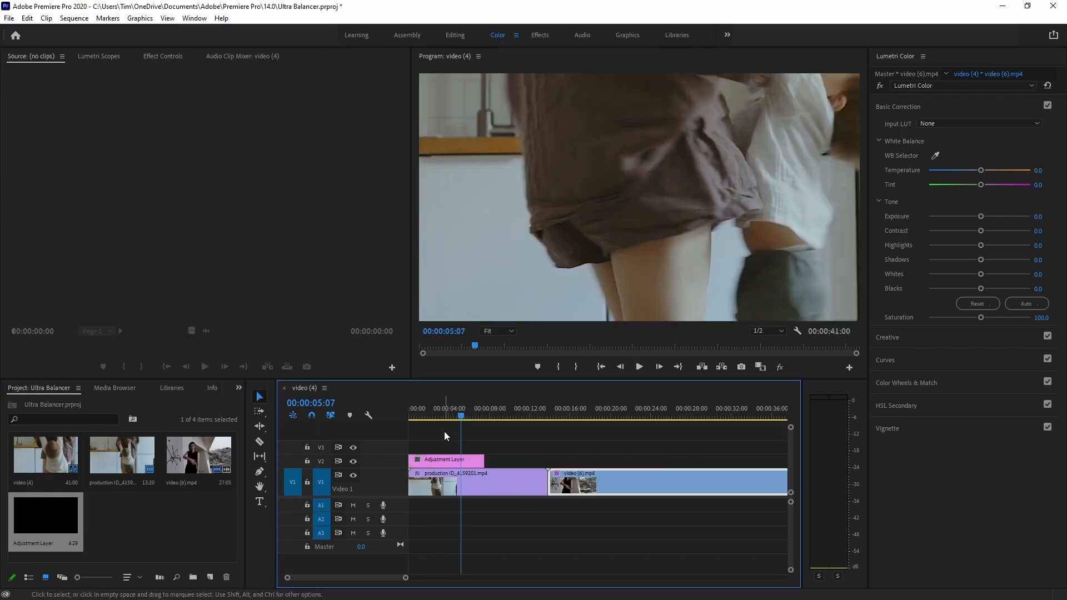
With the playhead at 00:00:03:06, apply Tims tools_Ultra balancer.cube as the adjustment layer's input LUT.
{"action": "left_click", "coordinate": [443, 412]}
{"action": "mouse_move", "coordinate": [443, 418]}
{"action": "left_mouse_down"}
{"action": "mouse_move", "coordinate": [471, 419]}
{"action": "mouse_move", "coordinate": [440, 417]}
{"action": "left_mouse_up"}
{"action": "left_click", "coordinate": [518, 444]}
{"action": "left_click", "coordinate": [444, 465]}
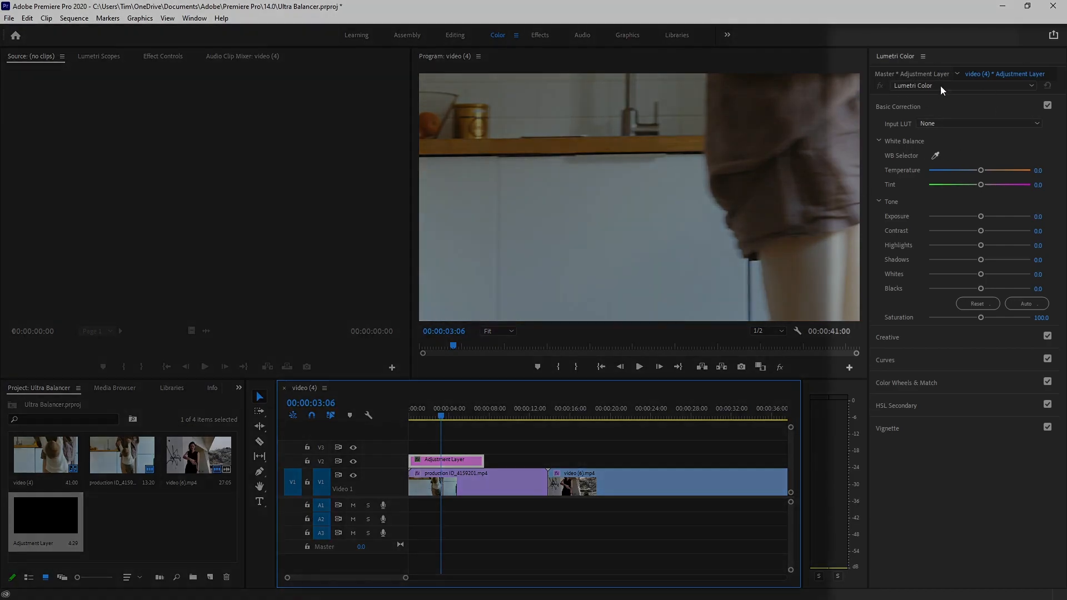
{"action": "left_click", "coordinate": [1035, 121]}
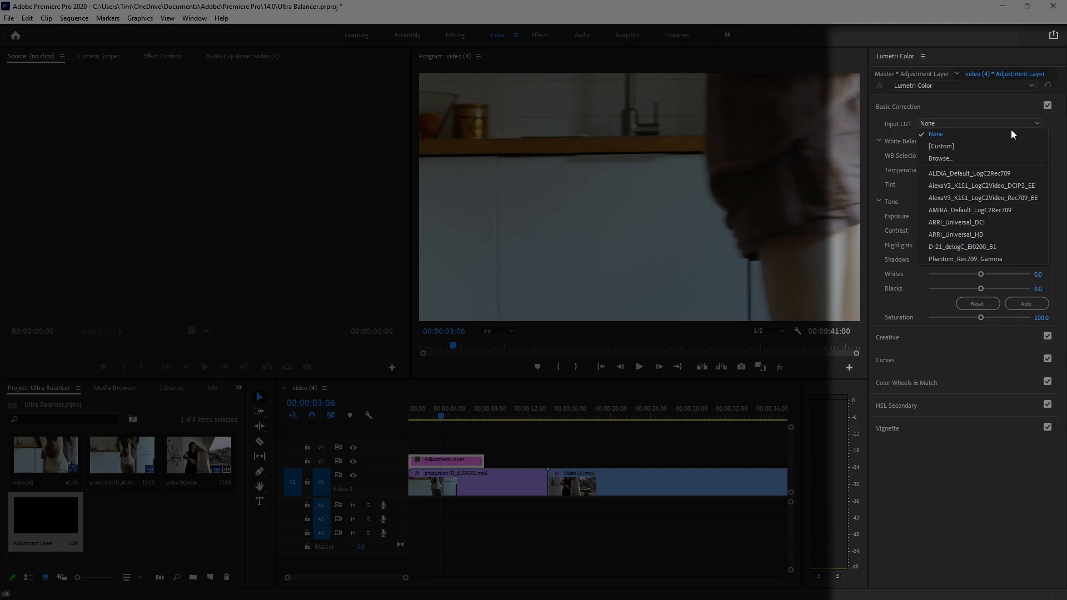
{"action": "left_click", "coordinate": [974, 158]}
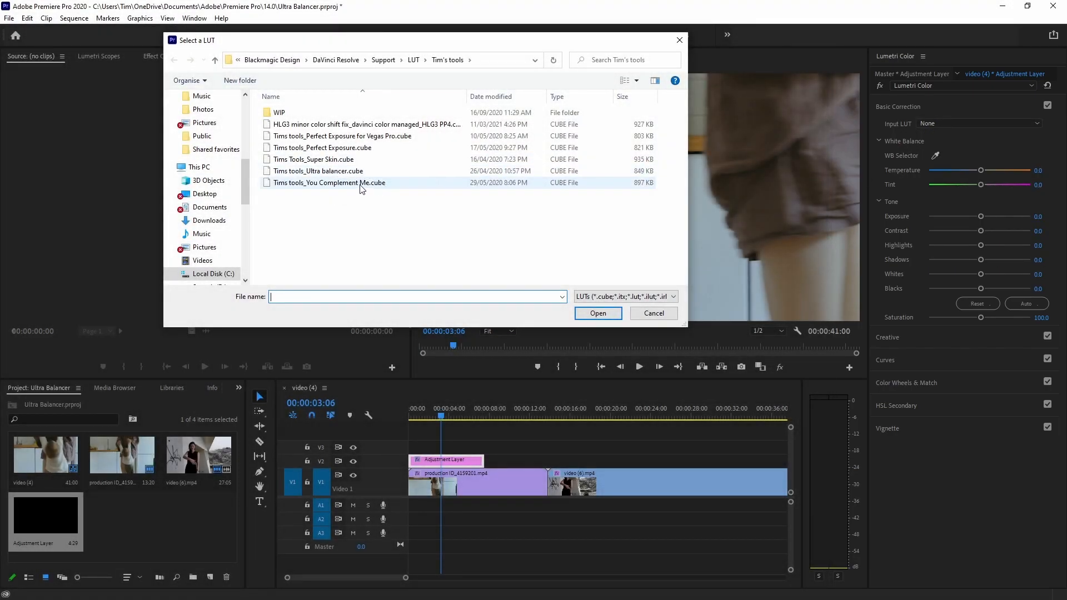
{"action": "left_click", "coordinate": [341, 170]}
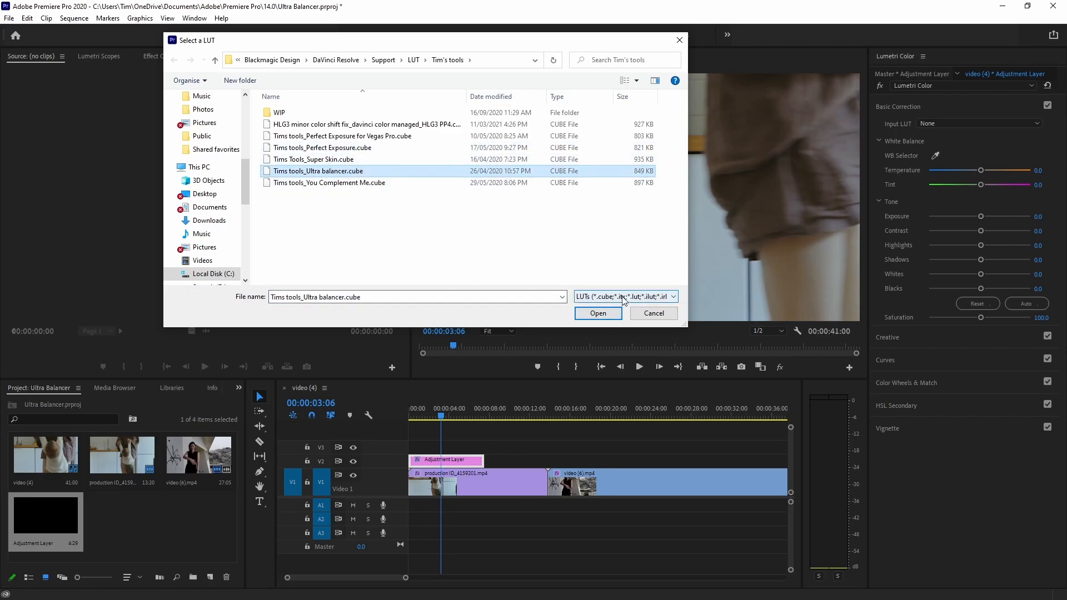
{"action": "left_click", "coordinate": [598, 313]}
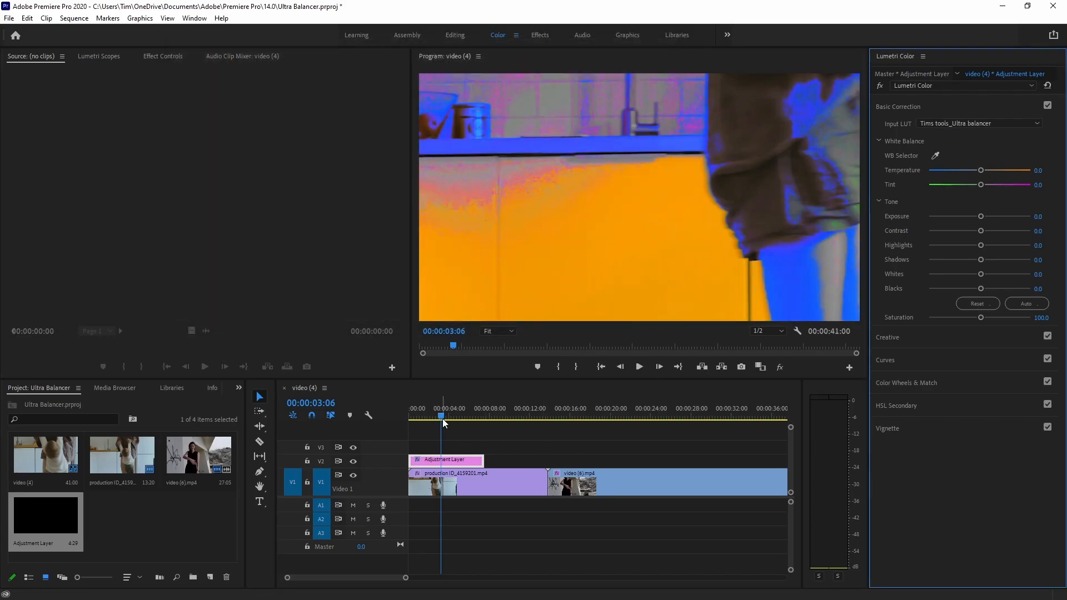
Compare the first clip with and without the LUT adjustment layer around 00:00:05:05.
{"action": "left_click_drag", "start_coordinate": [438, 415], "coordinate": [501, 420]}
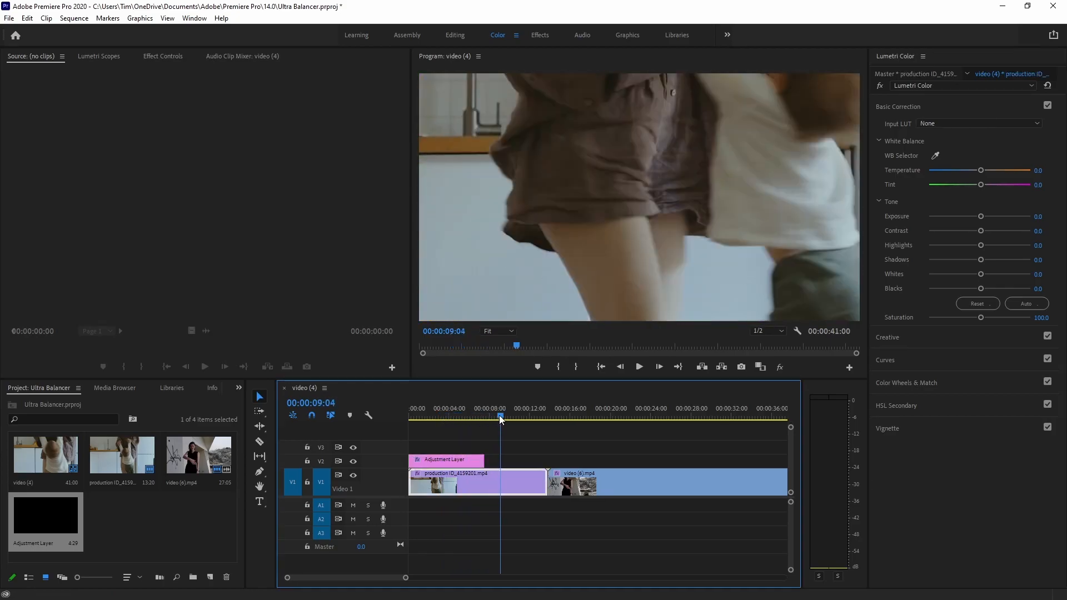
{"action": "left_click", "coordinate": [471, 418]}
{"action": "mouse_move", "coordinate": [472, 418]}
{"action": "left_mouse_down"}
{"action": "mouse_move", "coordinate": [519, 418]}
{"action": "mouse_move", "coordinate": [460, 414]}
{"action": "left_mouse_up"}
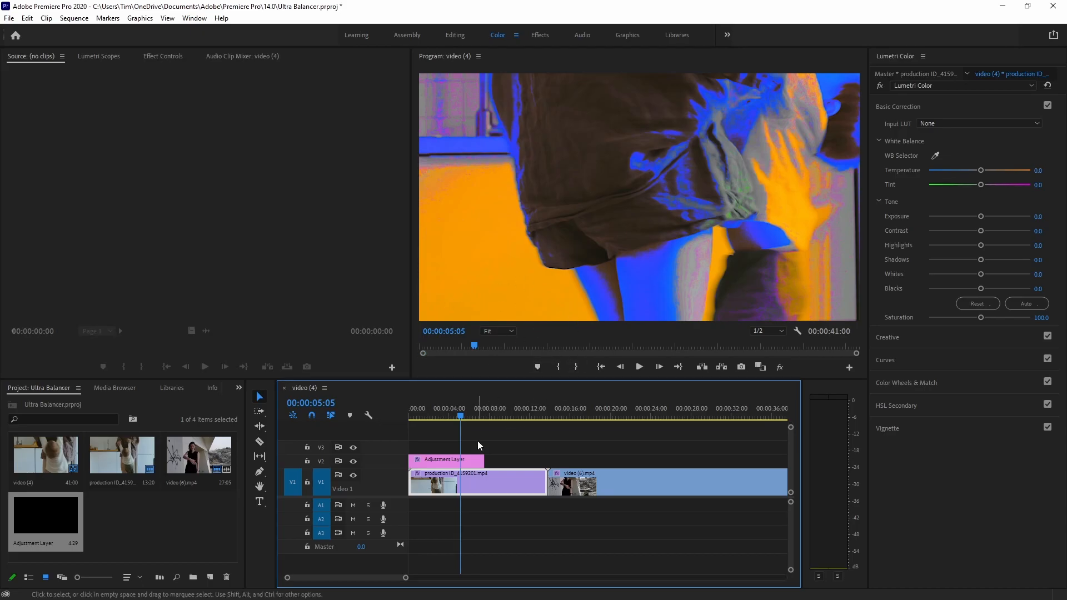
{"action": "left_click", "coordinate": [353, 462]}
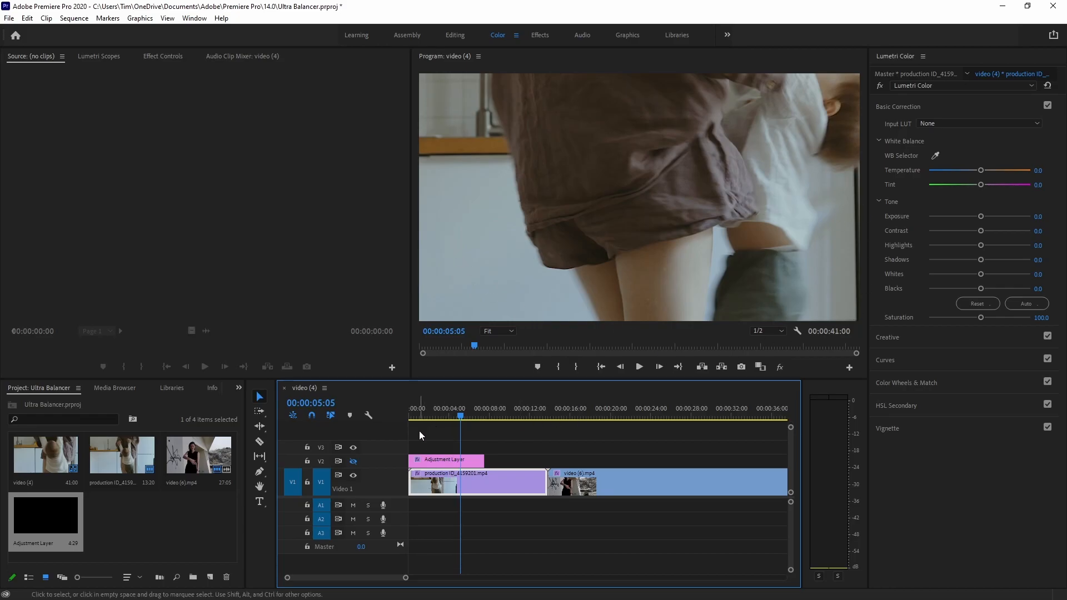
{"action": "left_click", "coordinate": [353, 461]}
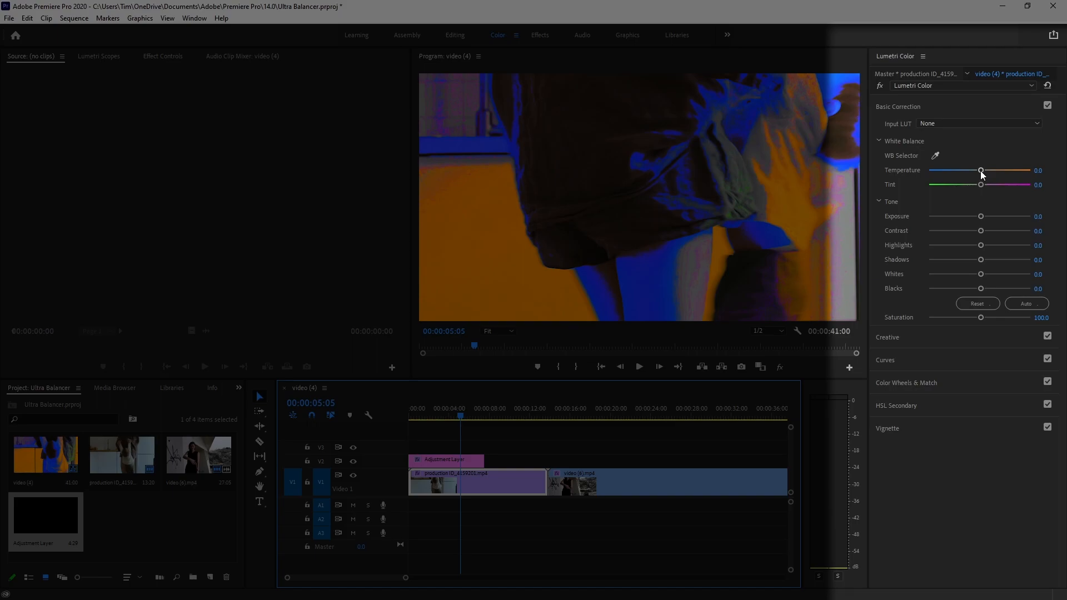
Adjust the first clip's white balance to a temperature of 28.3 and a tint of 5.4.
{"action": "left_click_drag", "start_coordinate": [982, 173], "coordinate": [982, 173]}
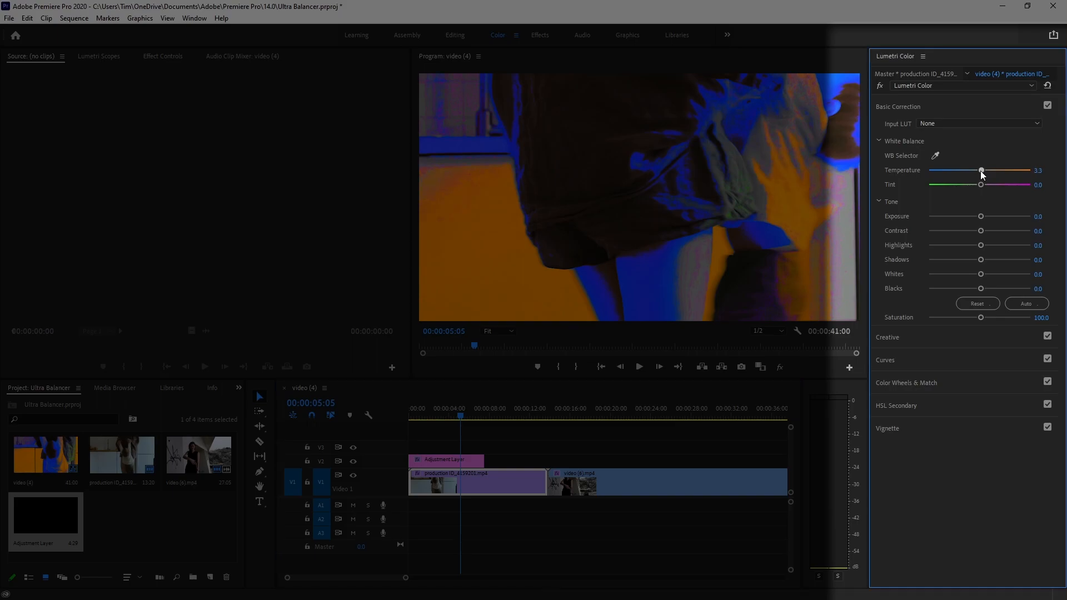
{"action": "left_click", "coordinate": [536, 489]}
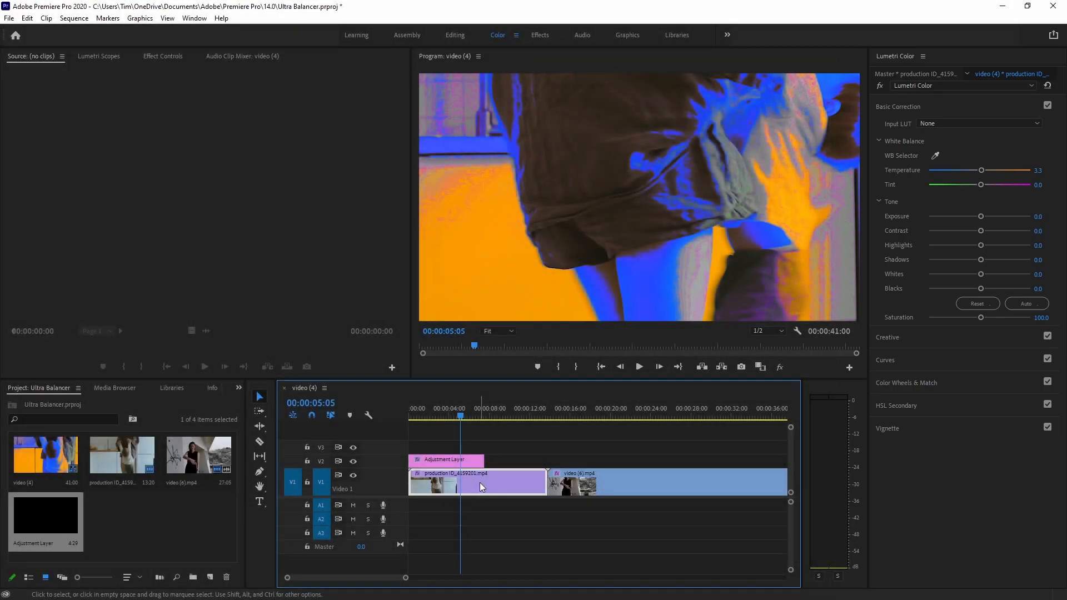
{"action": "mouse_move", "coordinate": [982, 173]}
{"action": "left_mouse_down"}
{"action": "mouse_move", "coordinate": [993, 167]}
{"action": "mouse_move", "coordinate": [983, 186]}
{"action": "mouse_move", "coordinate": [993, 171]}
{"action": "left_mouse_up"}
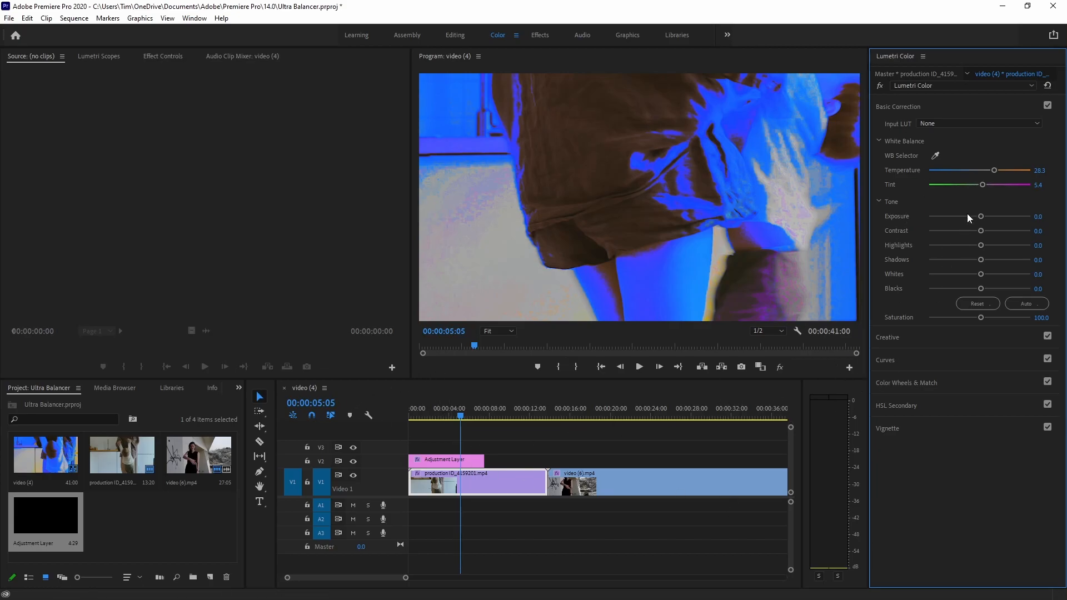
Check the balanced first clip without the LUT by toggling V2's visibility and moving the adjustment layer over the second clip.
{"action": "left_click", "coordinate": [456, 459]}
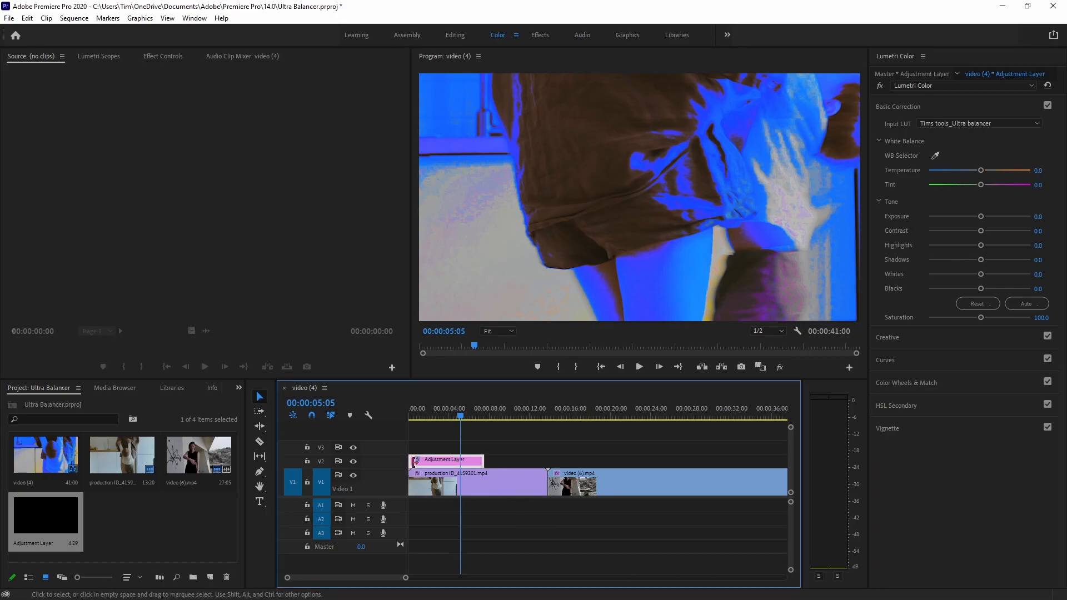
{"action": "left_click", "coordinate": [353, 462]}
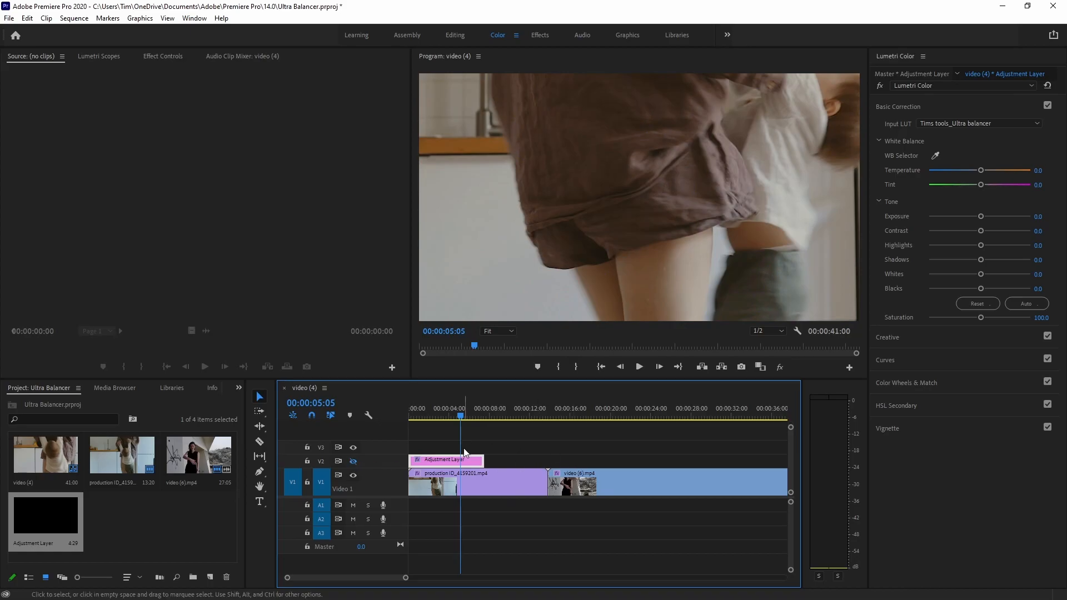
{"action": "left_click_drag", "start_coordinate": [441, 462], "coordinate": [630, 462]}
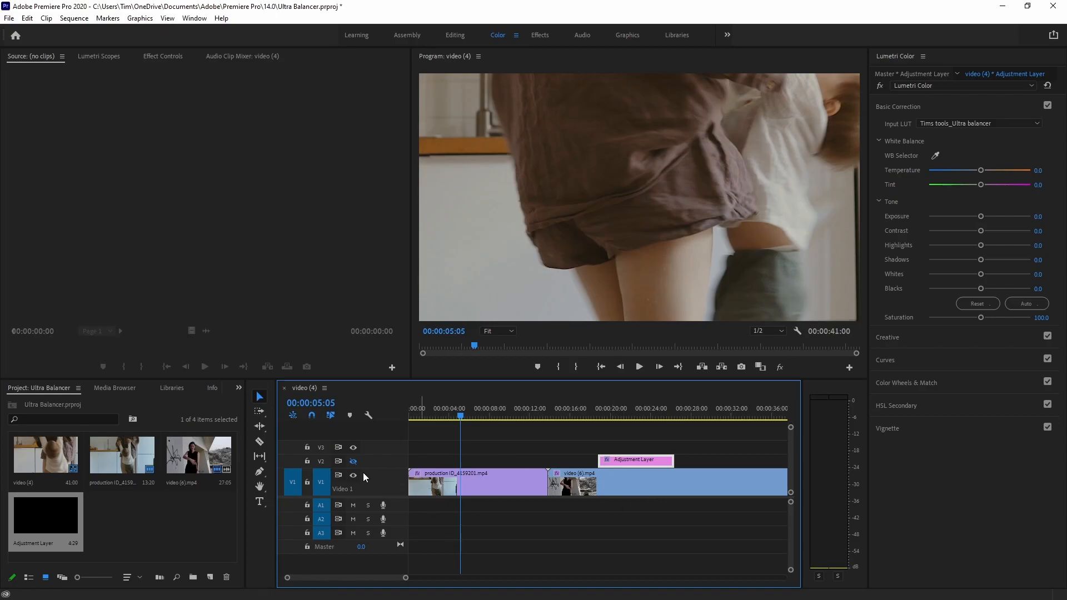
{"action": "left_click", "coordinate": [353, 460]}
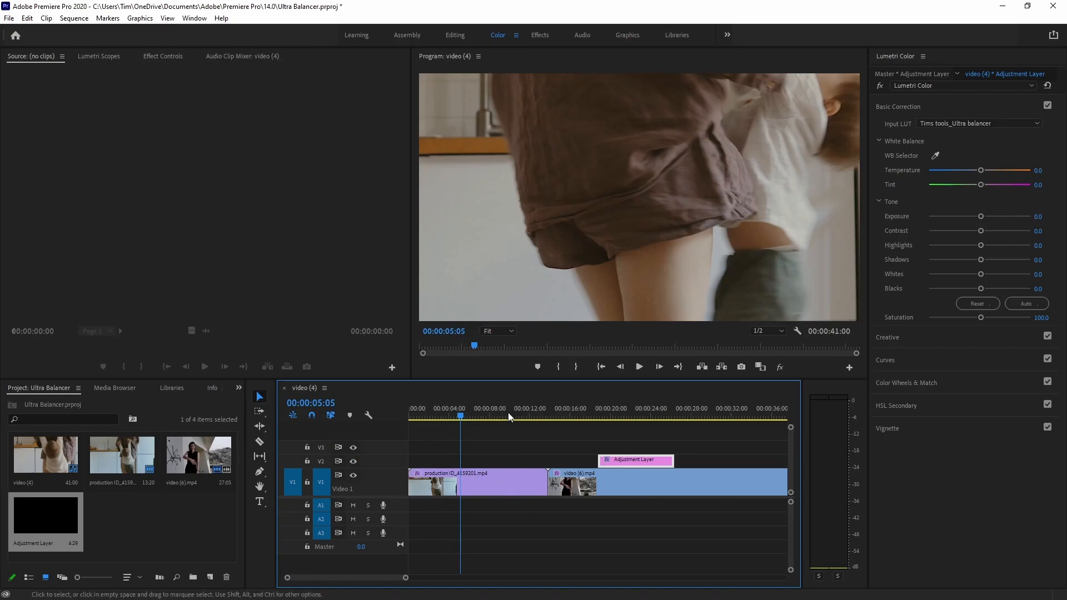
{"action": "left_click", "coordinate": [783, 368]}
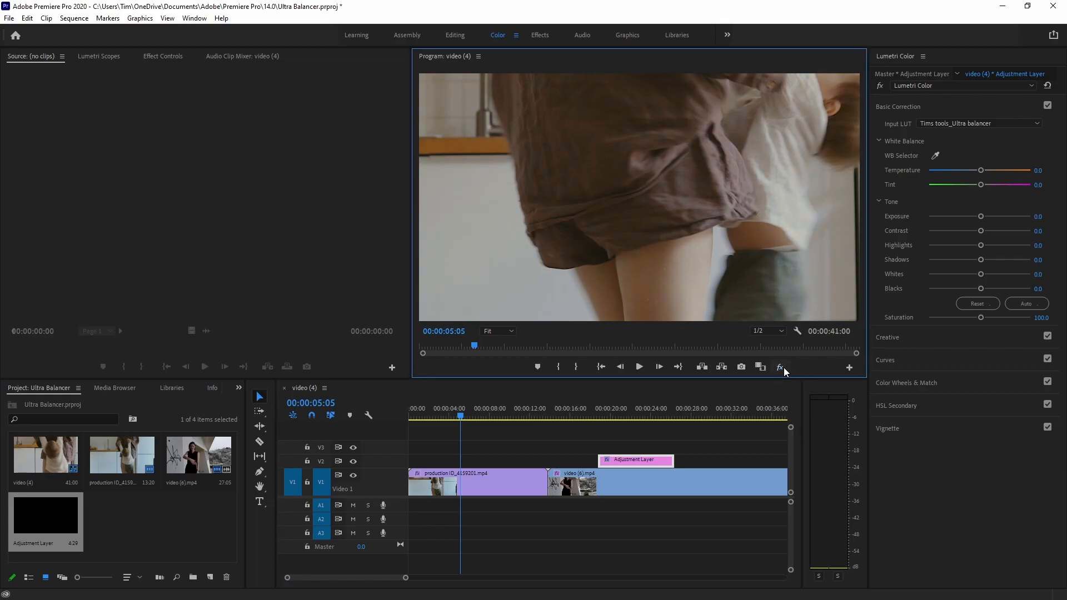
Move the adjustment layer back over the first clip and set that clip's temperature to 25.0.
{"action": "left_click_drag", "start_coordinate": [636, 457], "coordinate": [473, 457]}
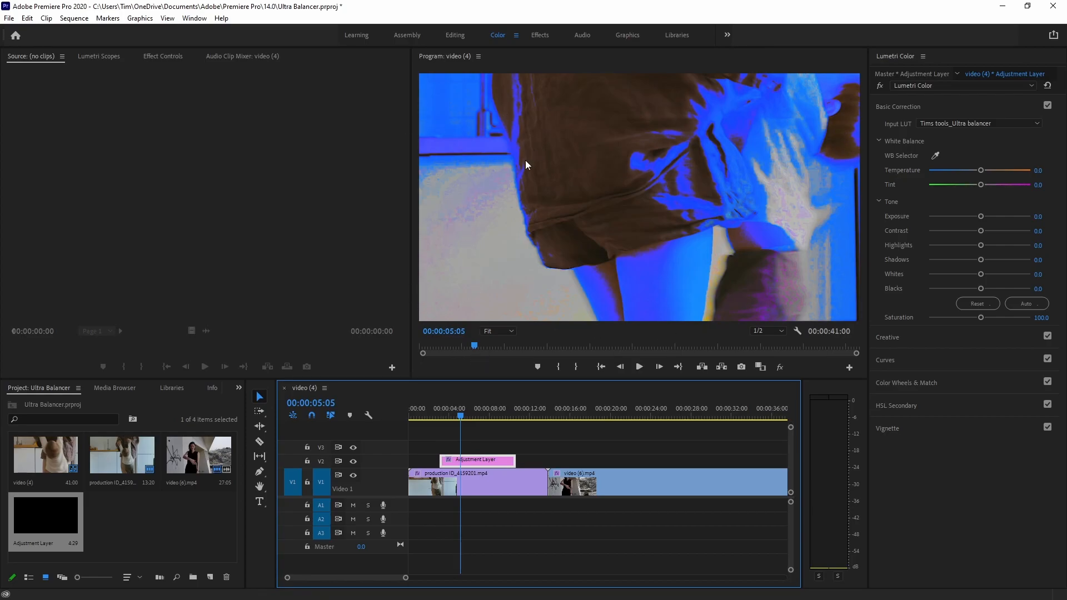
{"action": "left_click", "coordinate": [499, 478]}
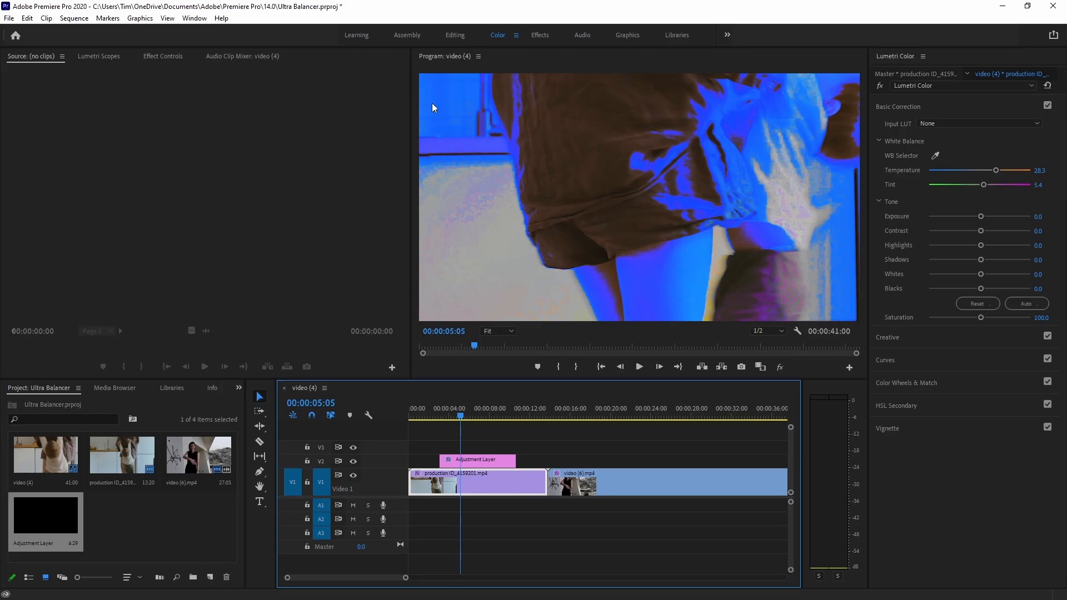
{"action": "left_click_drag", "start_coordinate": [997, 169], "coordinate": [978, 171]}
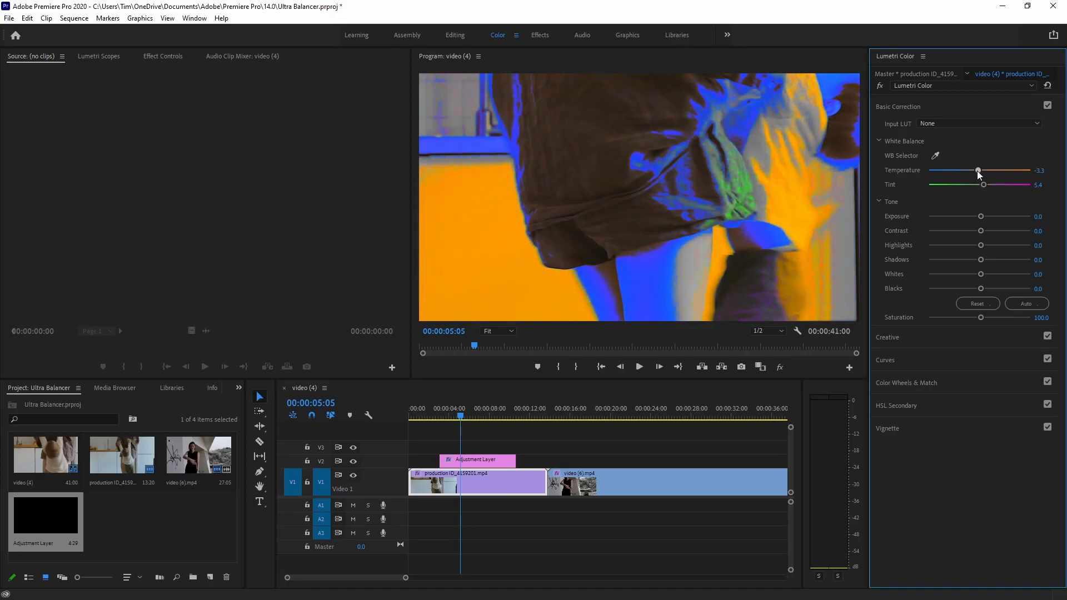
{"action": "left_click_drag", "start_coordinate": [975, 172], "coordinate": [992, 175]}
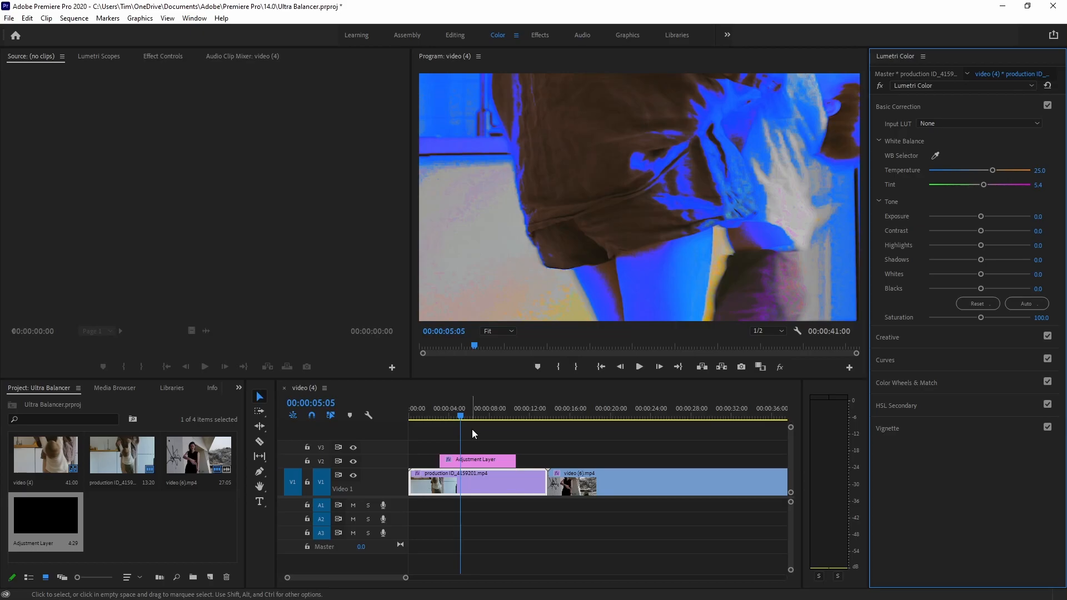
Place the adjustment layer over the second clip at 00:00:19:05 and balance that clip with temperature 0.0 and tint -4.3.
{"action": "left_click_drag", "start_coordinate": [575, 410], "coordinate": [605, 431]}
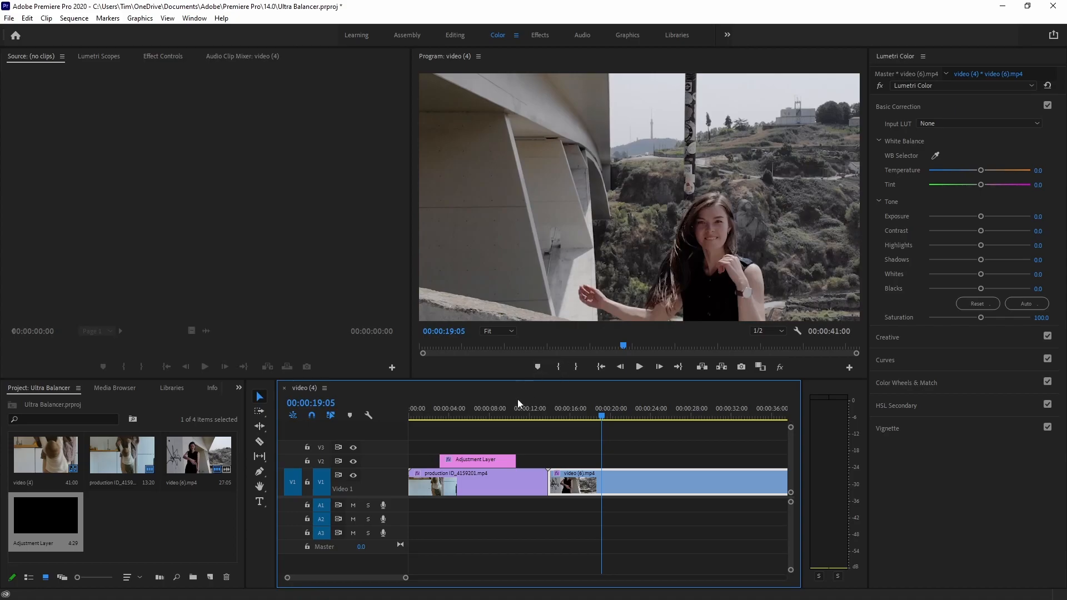
{"action": "left_click_drag", "start_coordinate": [501, 462], "coordinate": [627, 460]}
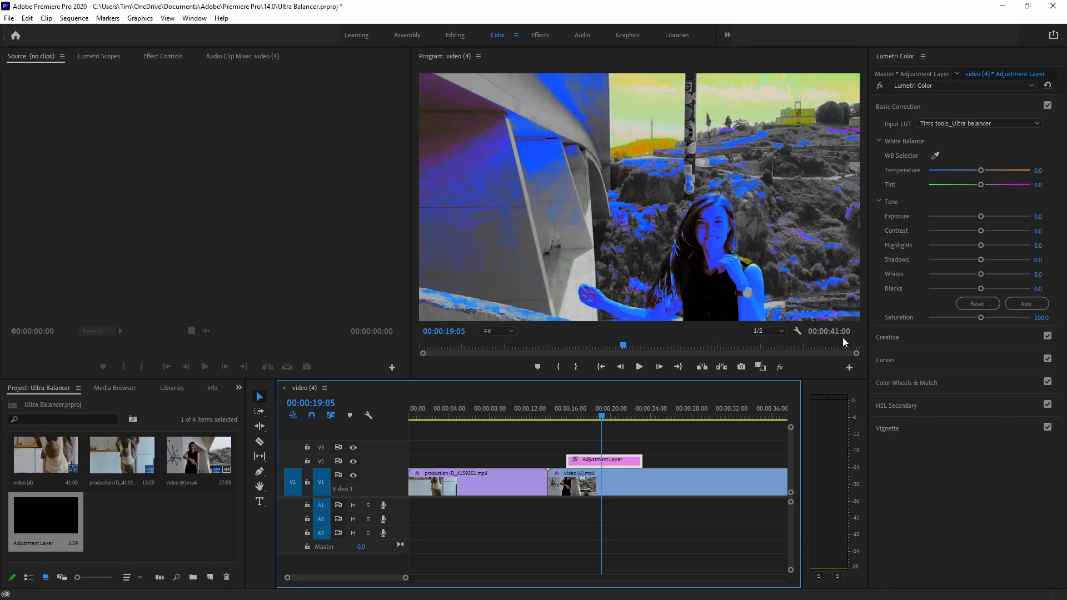
{"action": "left_click", "coordinate": [638, 486]}
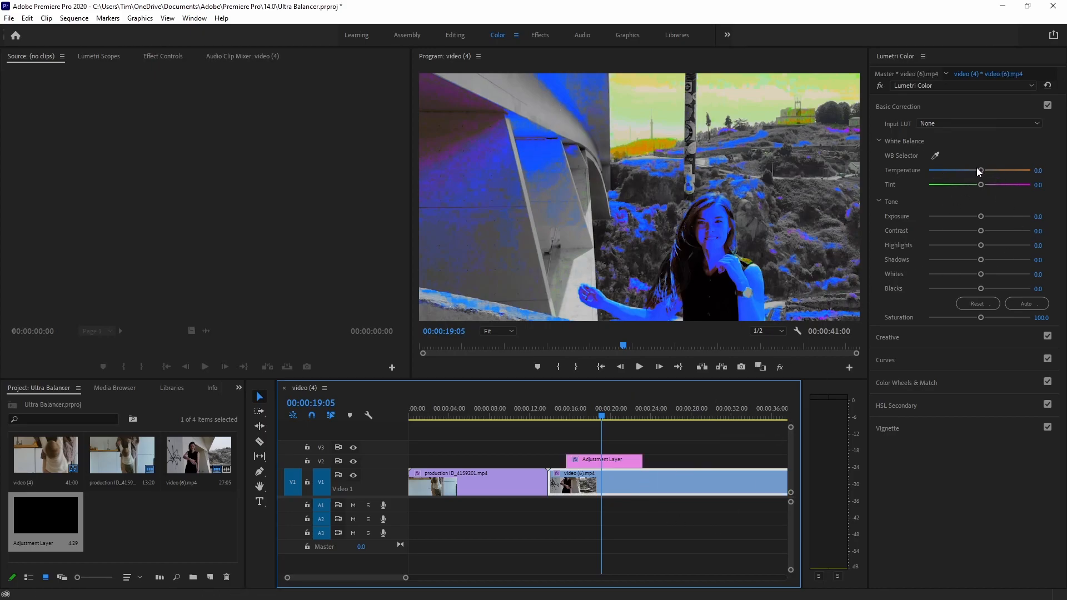
{"action": "left_click_drag", "start_coordinate": [982, 170], "coordinate": [970, 171]}
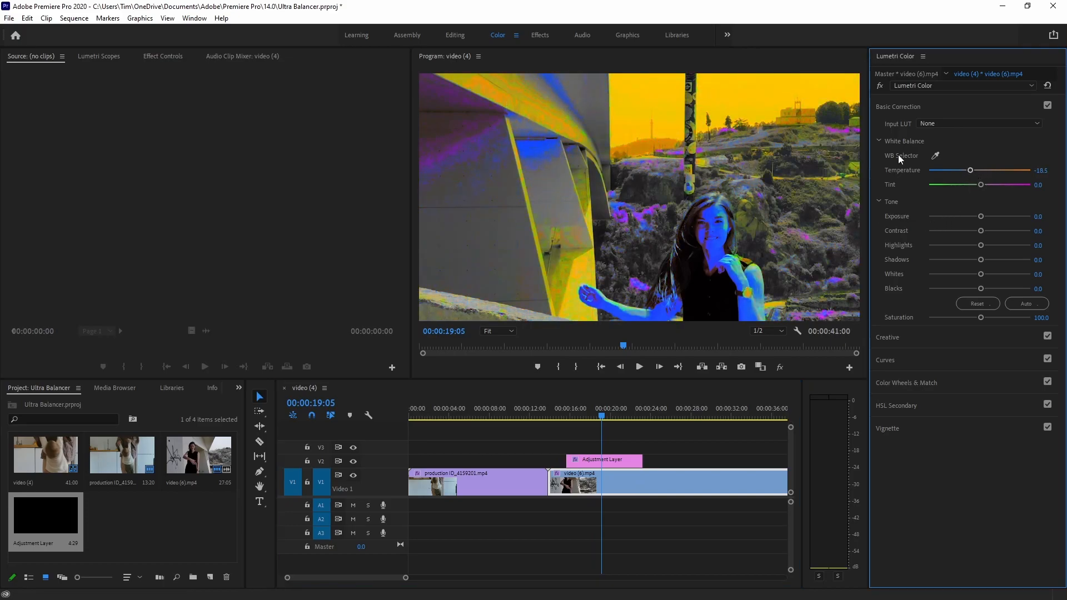
{"action": "left_click_drag", "start_coordinate": [981, 185], "coordinate": [977, 184]}
{"action": "double_click", "coordinate": [971, 170]}
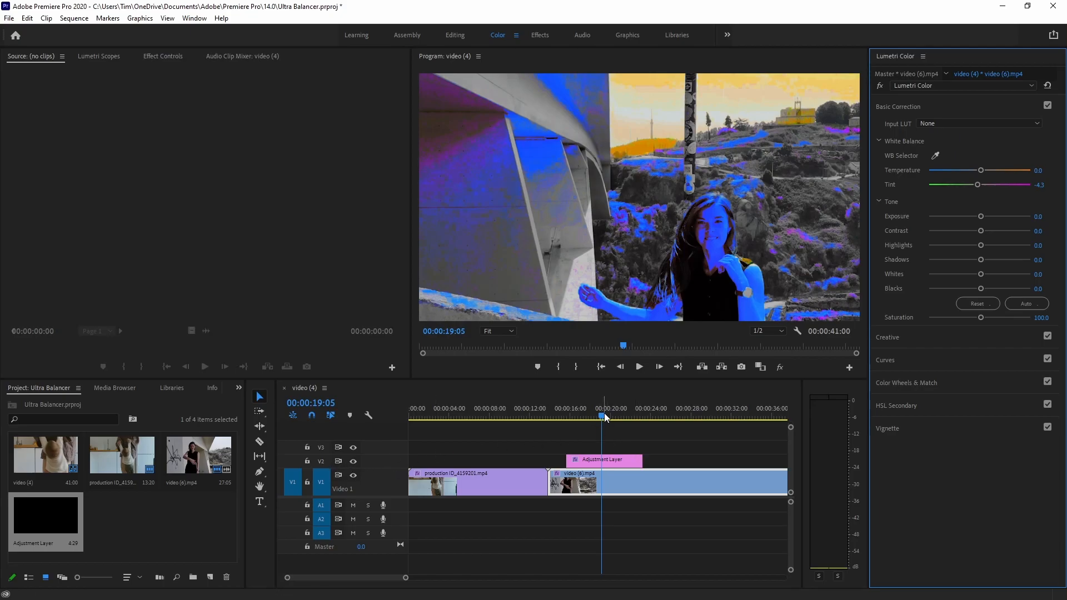
Raise the second clip's saturation to 138.0 and preview it past the adjustment layer up to 00:00:28:10.
{"action": "left_click_drag", "start_coordinate": [603, 415], "coordinate": [665, 418]}
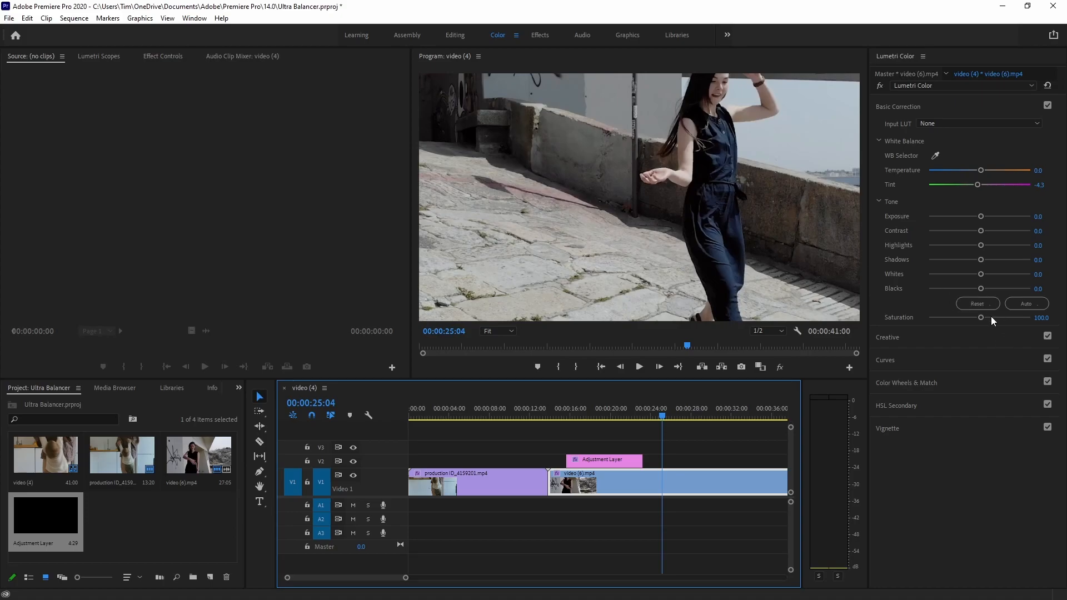
{"action": "left_click_drag", "start_coordinate": [982, 319], "coordinate": [980, 319]}
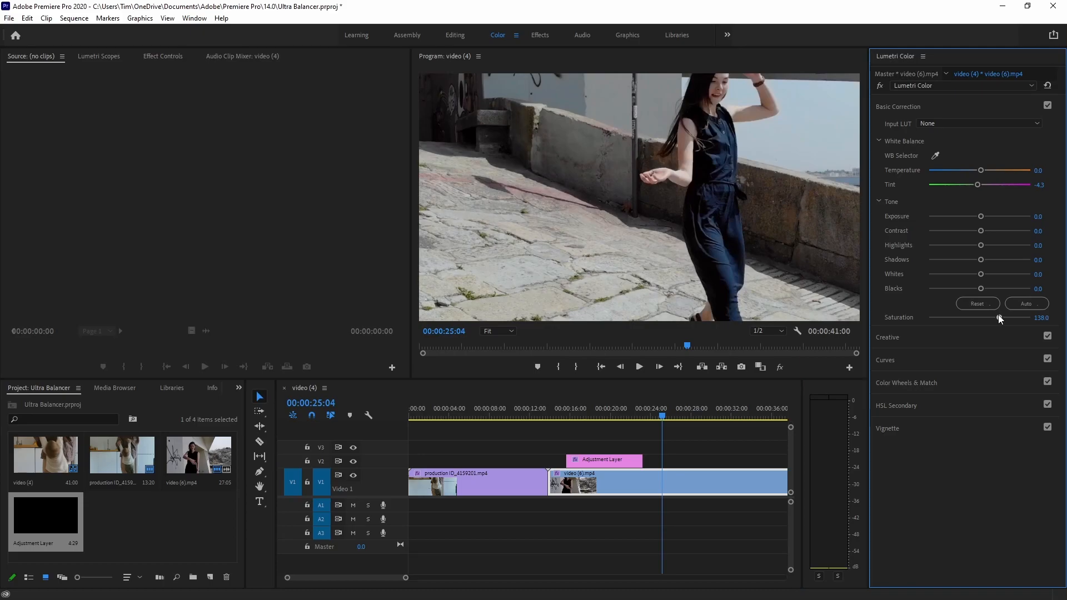
{"action": "mouse_move", "coordinate": [674, 421]}
{"action": "left_mouse_down"}
{"action": "mouse_move", "coordinate": [666, 415]}
{"action": "mouse_move", "coordinate": [712, 412]}
{"action": "mouse_move", "coordinate": [695, 418]}
{"action": "left_mouse_up"}
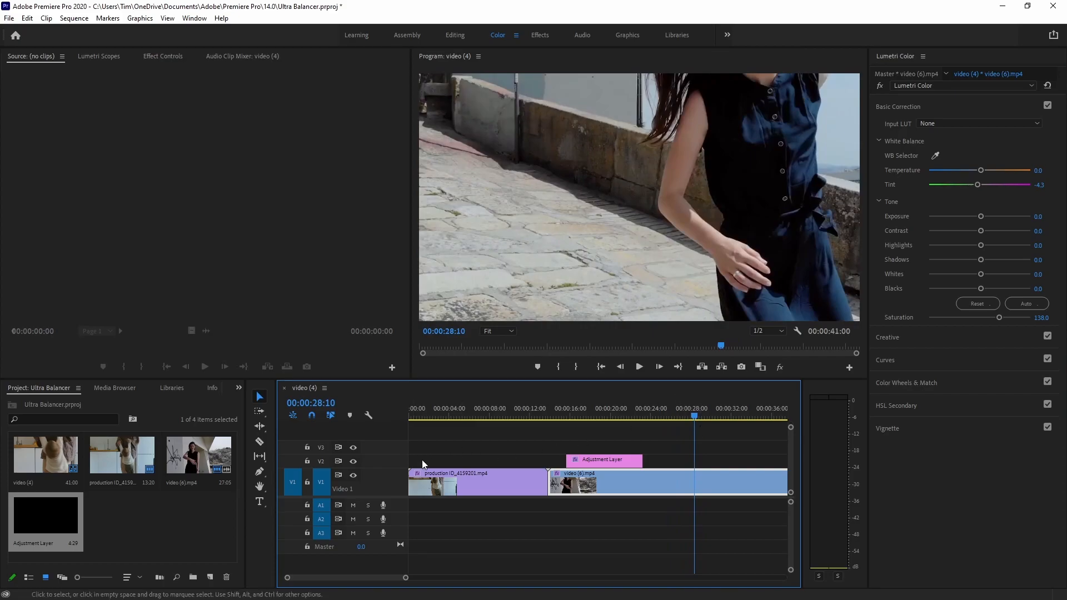